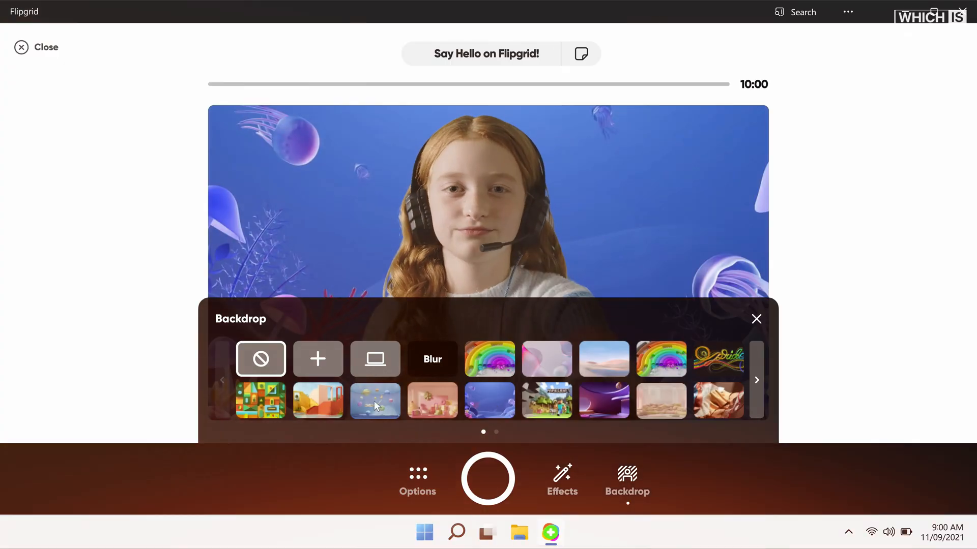
click(374, 401)
click(604, 396)
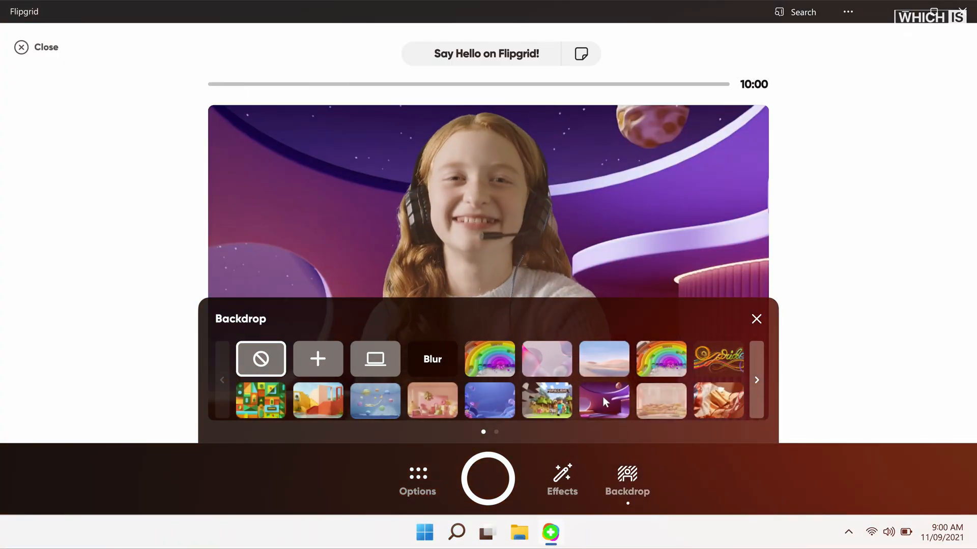